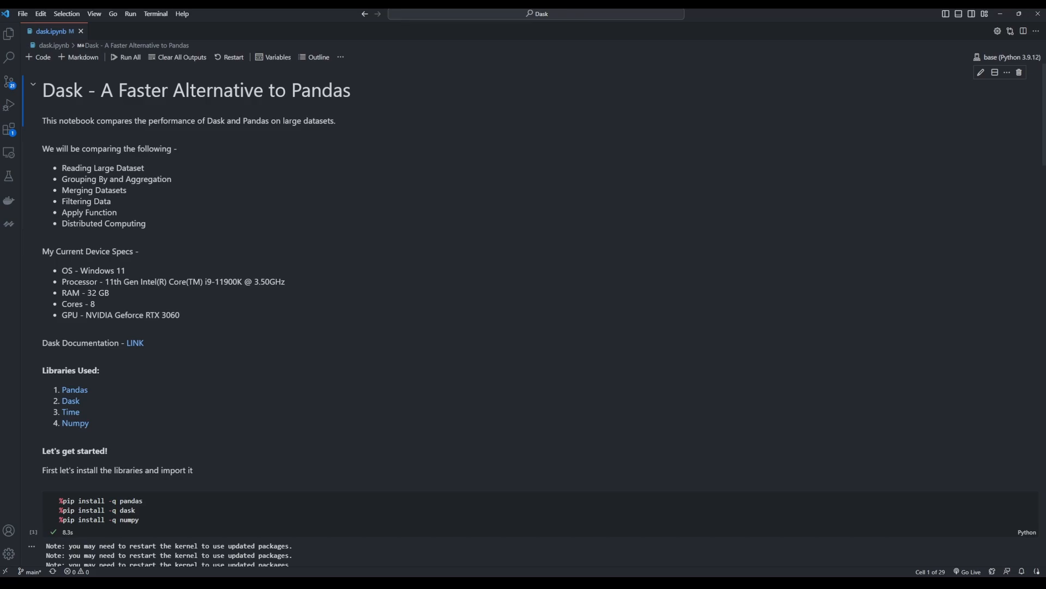
- Advance through the introduction's comparison list toward the Reading Large Dataset section
key(Down)
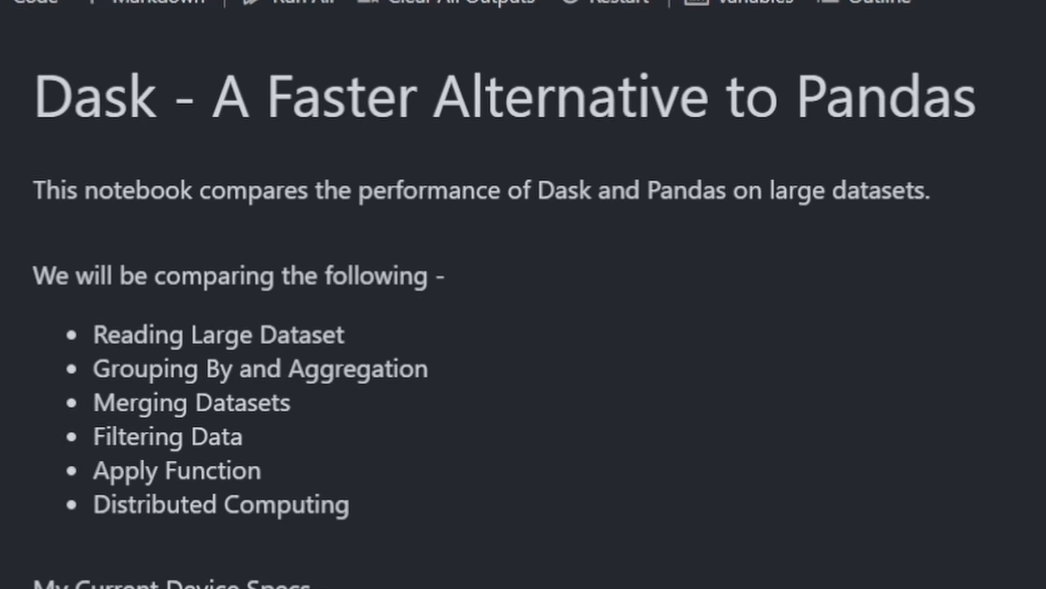
scroll(523, 295, down, 3)
scroll(524, 295, down, 3)
scroll(523, 294, down, 3)
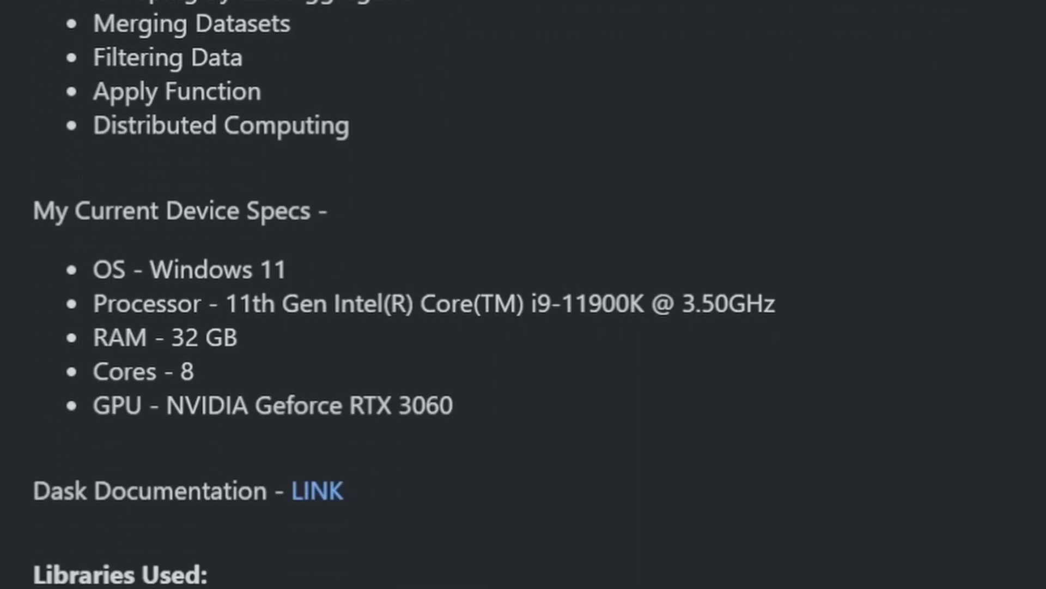
scroll(524, 294, down, 3)
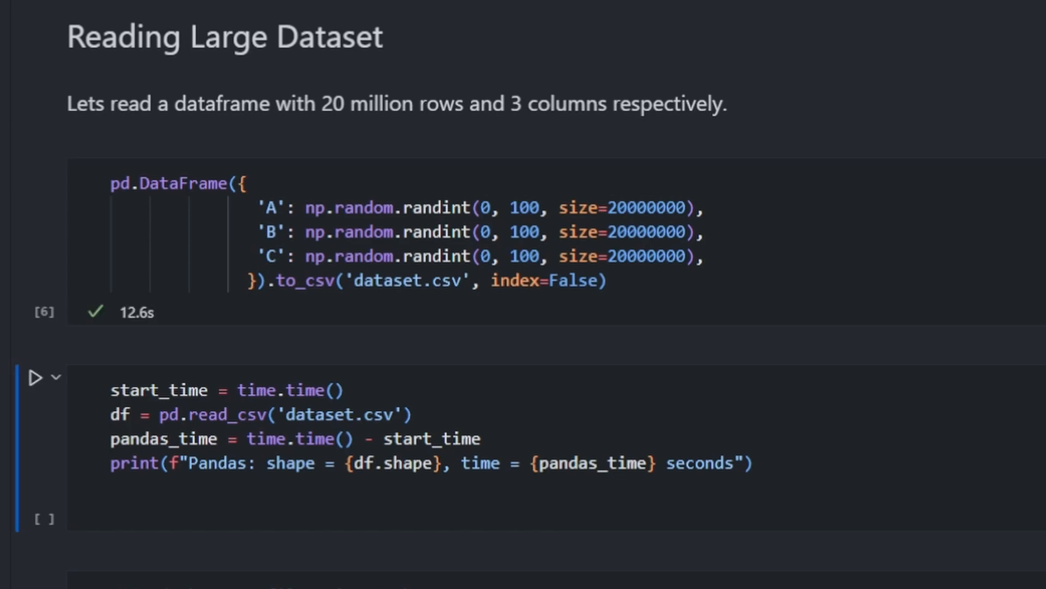
scroll(524, 327, down, 2)
scroll(523, 327, down, 2)
scroll(524, 327, down, 2)
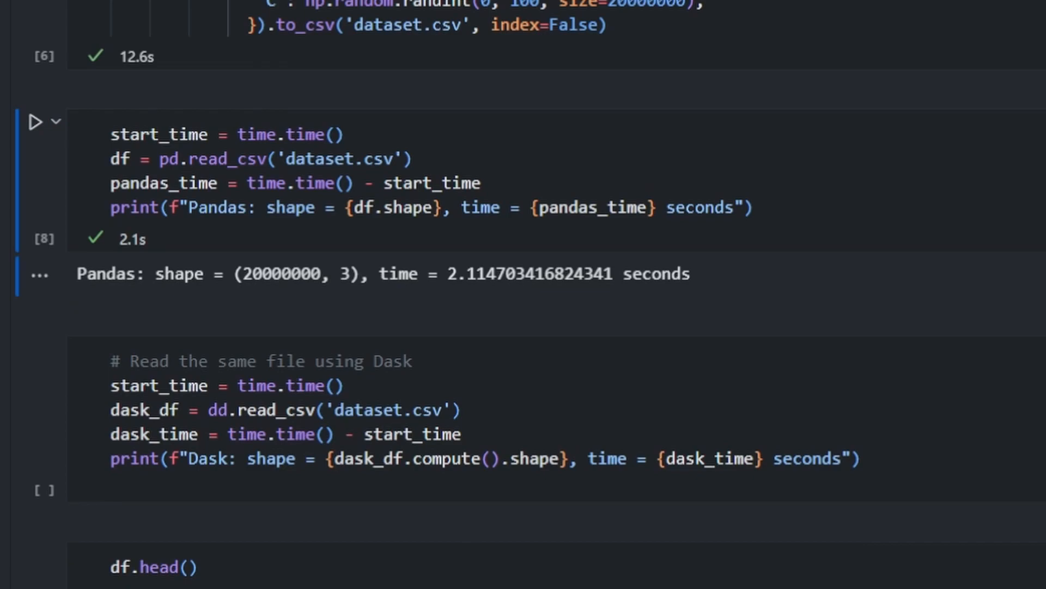
- Time Dask reading the 20-million-row CSV after the Pandas read, showing its result
key(Down)
key(shift+Return)
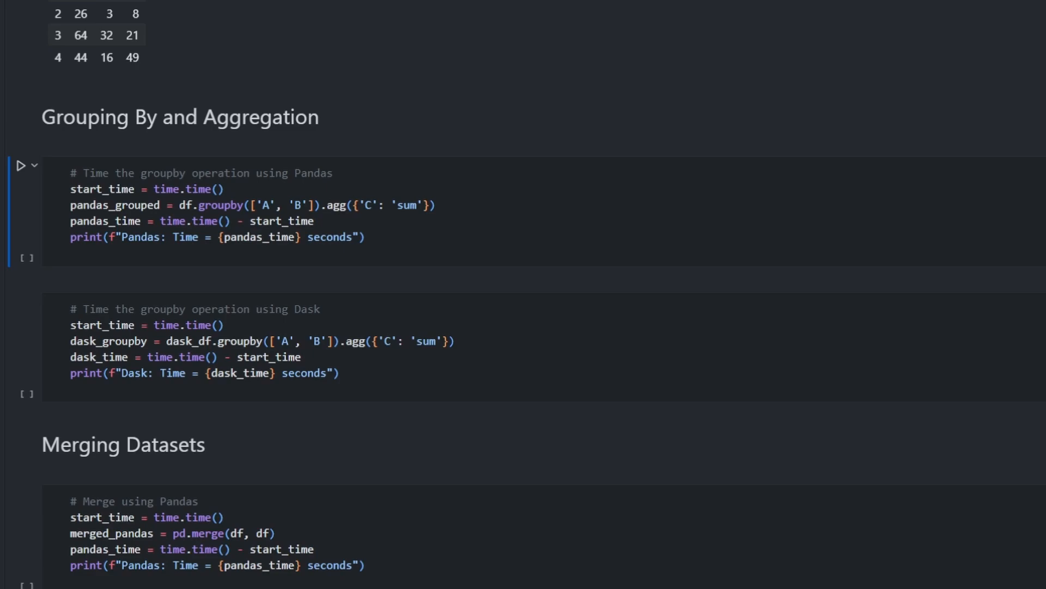
- Time the groupby aggregation: Pandas about 1.04 s, Dask about 0.007 s
key(shift+Return)
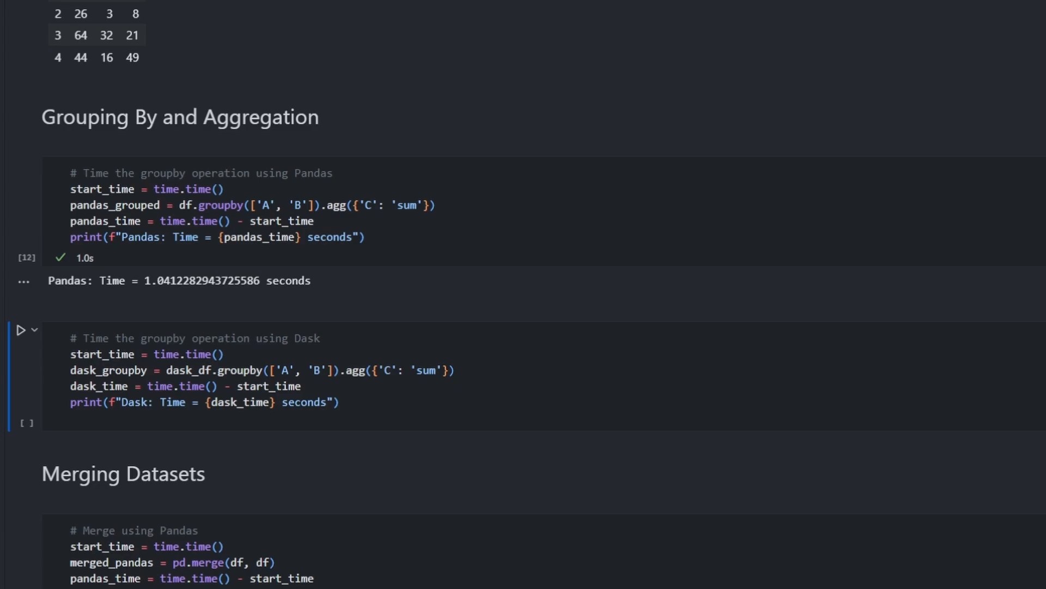
key(ctrl+Return)
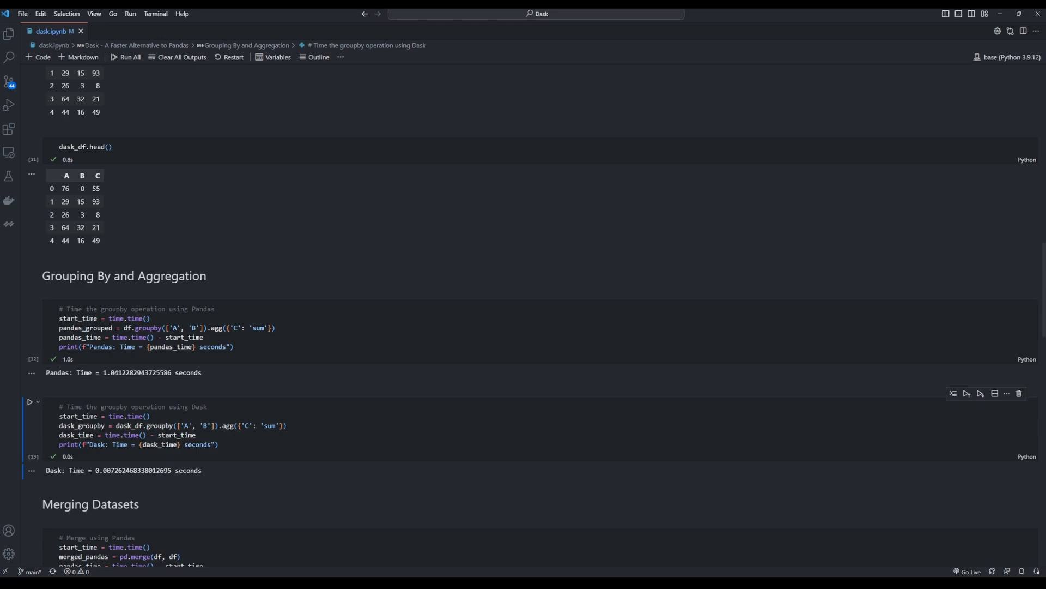
scroll(523, 327, down, 5)
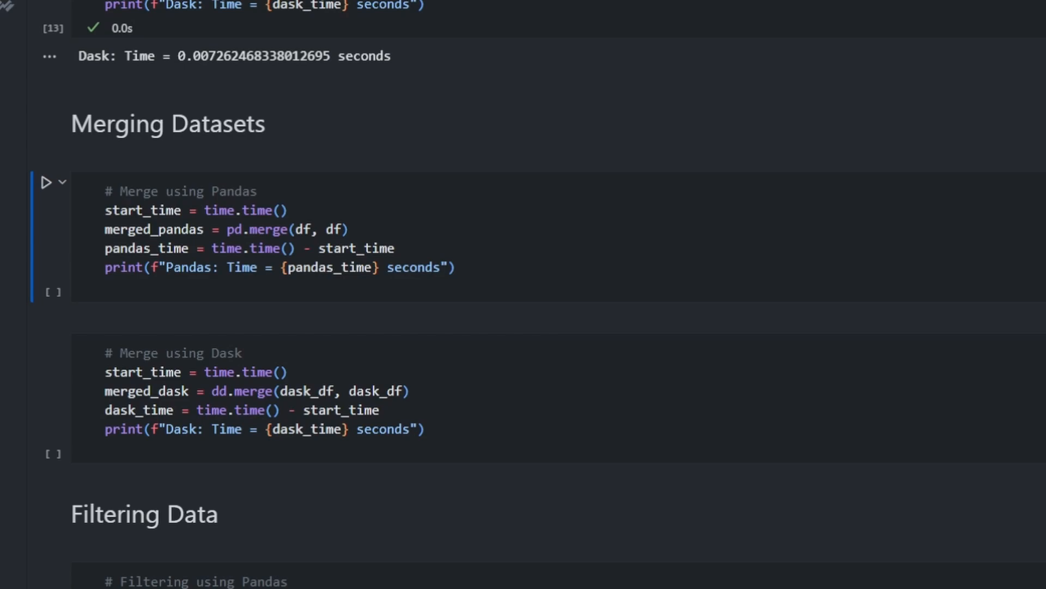
- Time the dataset merge: Pandas about 18.48 s, Dask about 0.031 s
key(shift+Return)
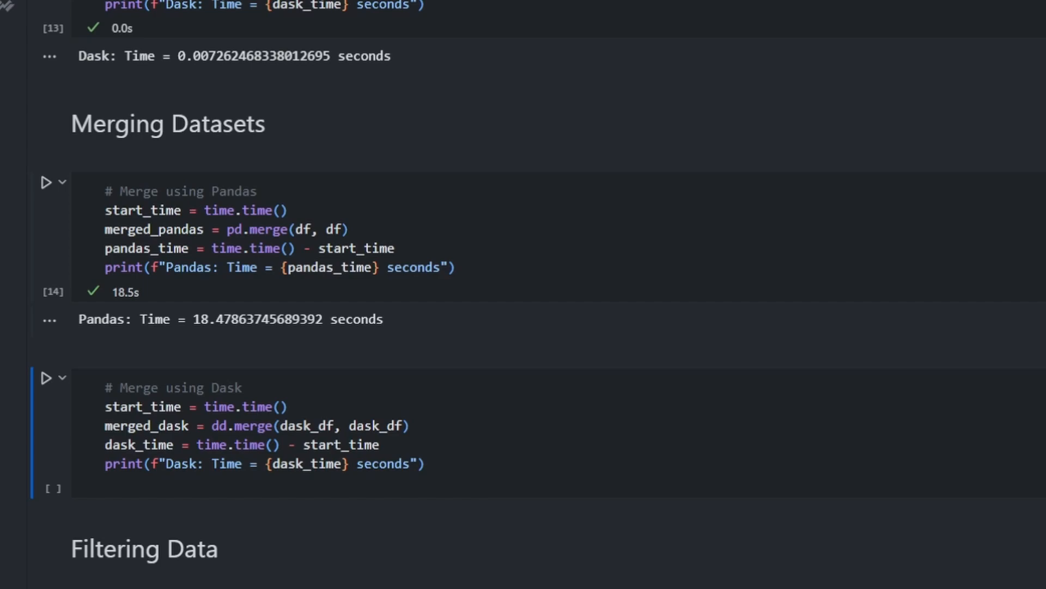
key(shift+Return)
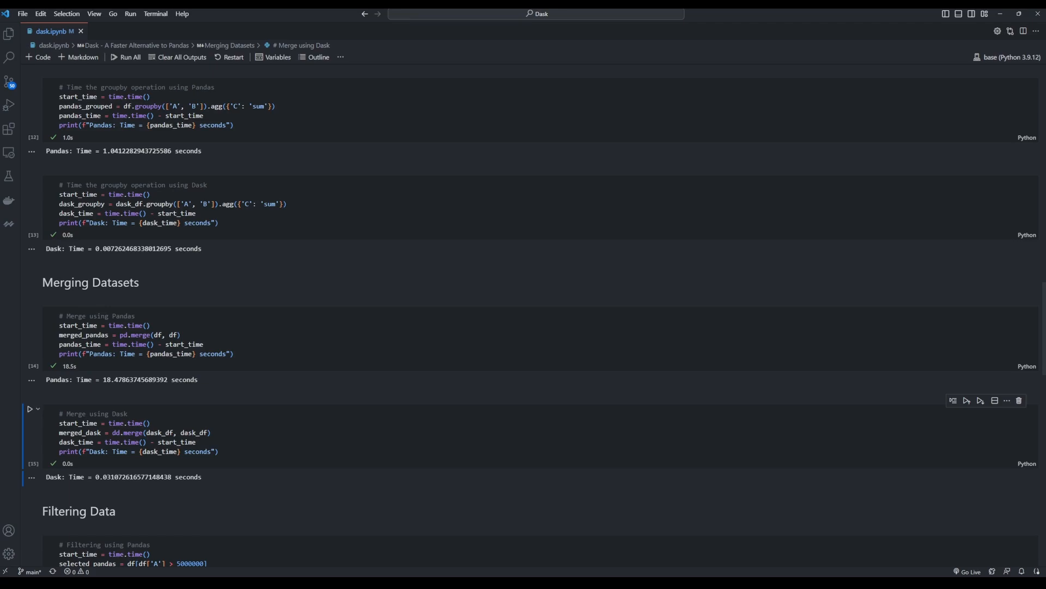
scroll(524, 327, down, 3)
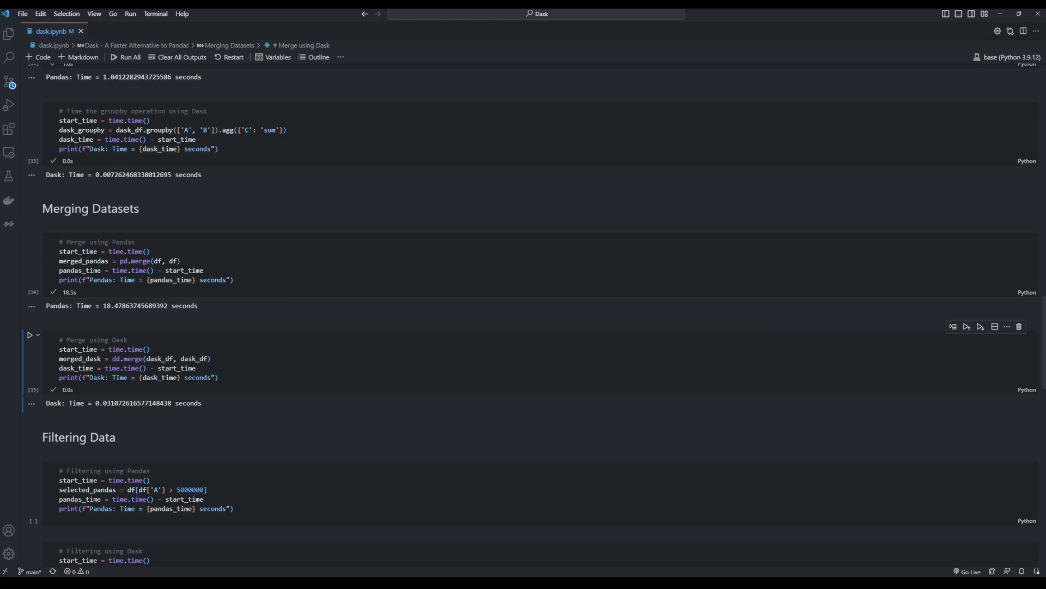
scroll(523, 327, down, 3)
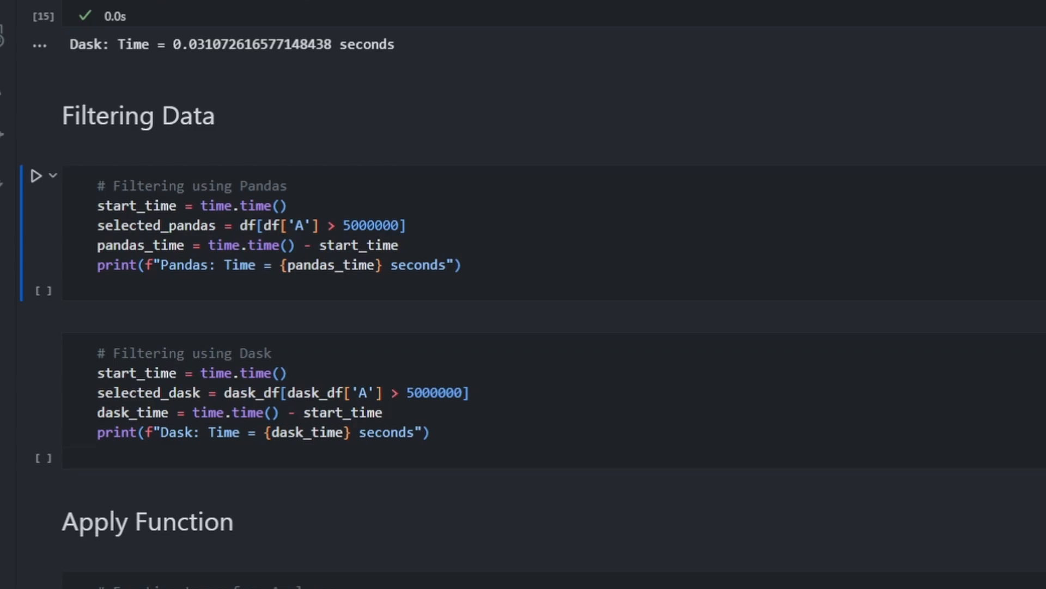
- Time the filtering: Pandas about 0.080 s, Dask about 0.003 s
key(shift+Return)
key(shift+Return)
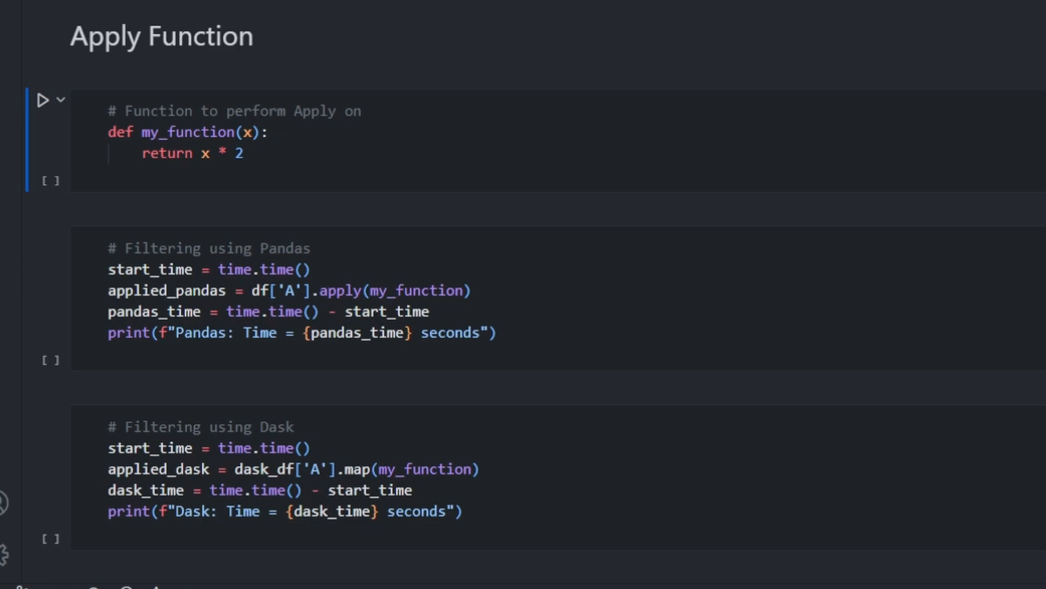
- Define my_function, then time Pandas apply (about 3.16 s) and Dask map (0.002 s)
key(shift+Return)
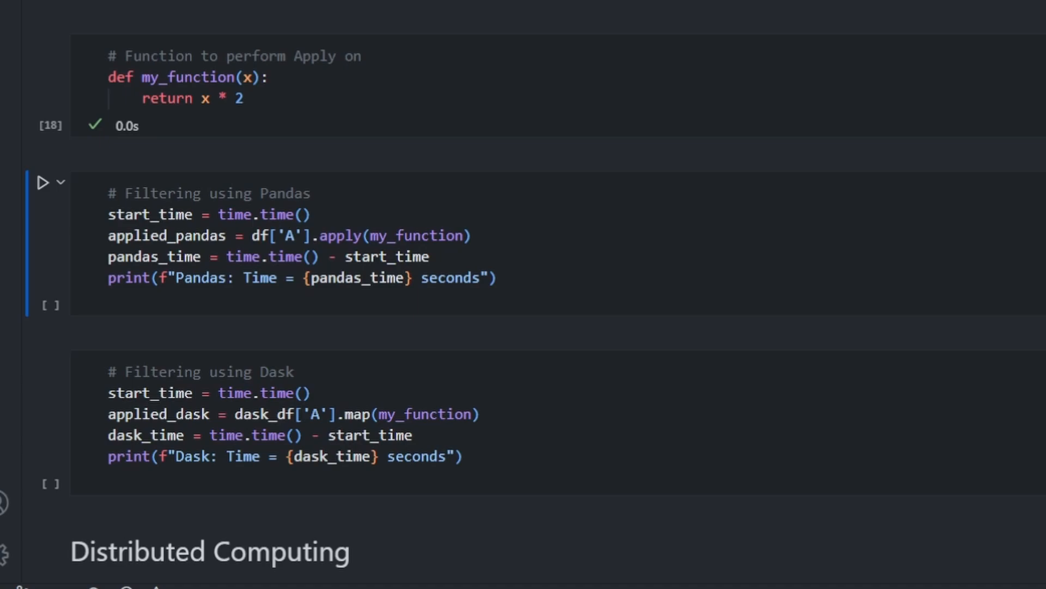
key(shift+Return)
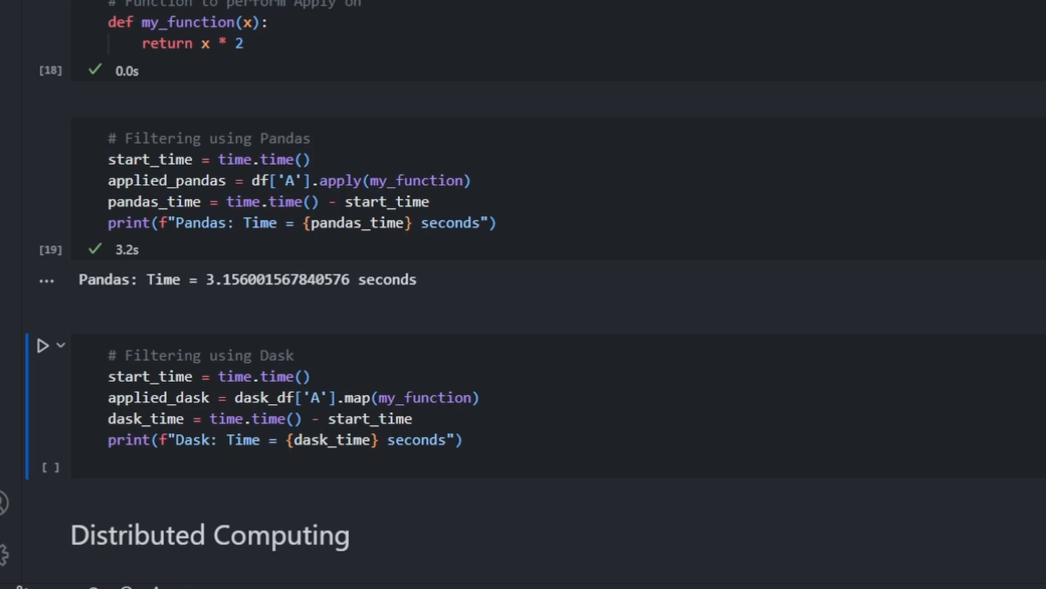
key(ctrl+Return)
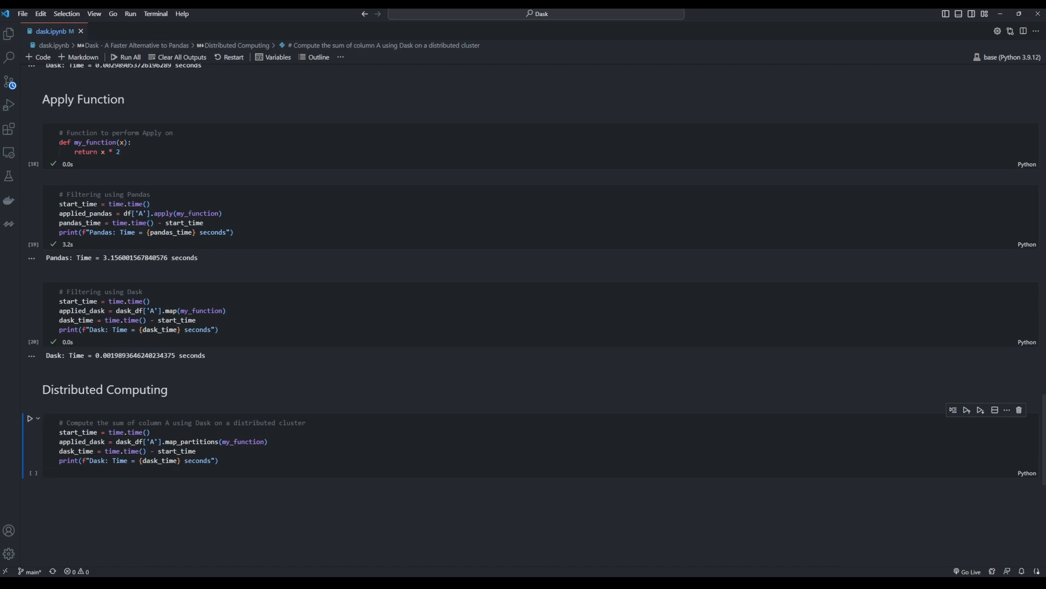
scroll(523, 294, up, 1)
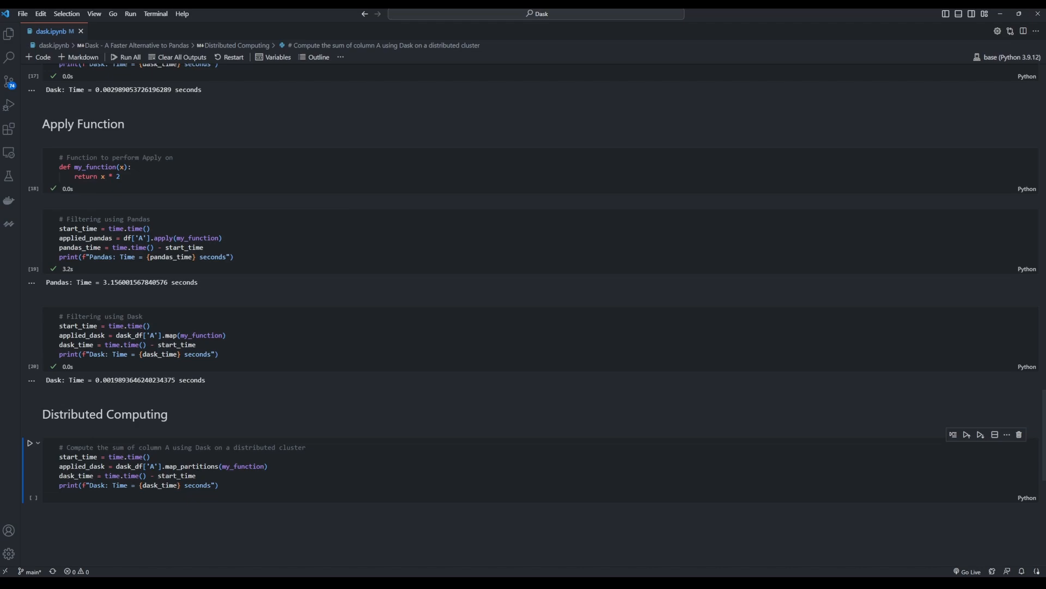
- Run the map_partitions timing cell, reporting Dask at about 0.002 s
key(ctrl+Return)
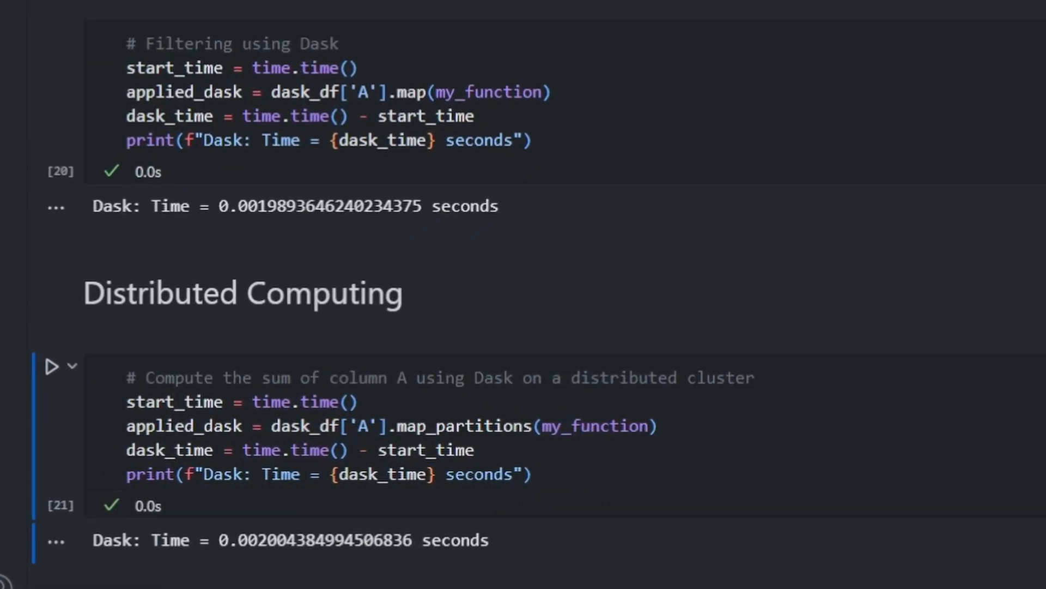